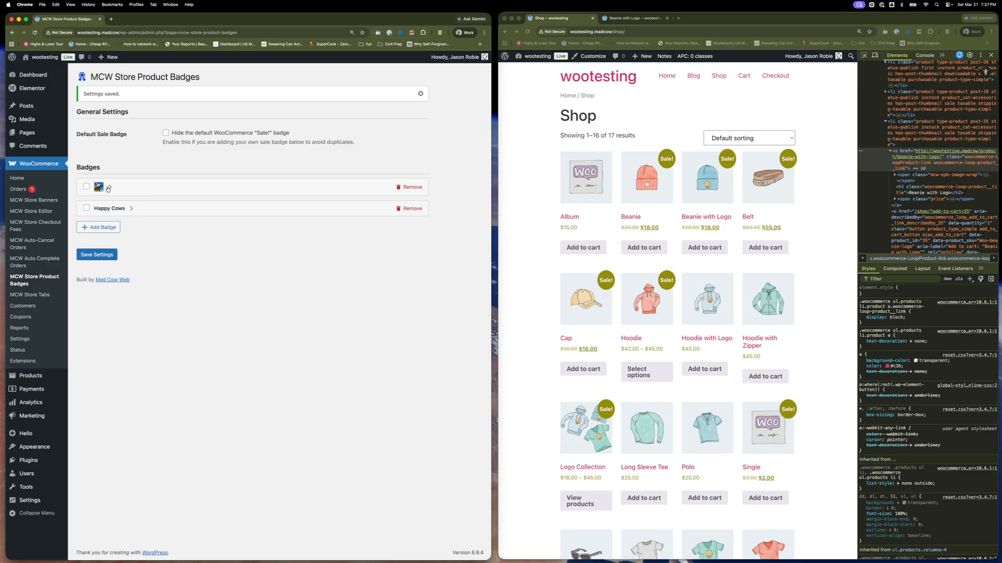
Expand the cow image badge and examine its Text and Image type settings, CSS class field and available display conditions.
click(109, 186)
scroll(220, 247, down, 2)
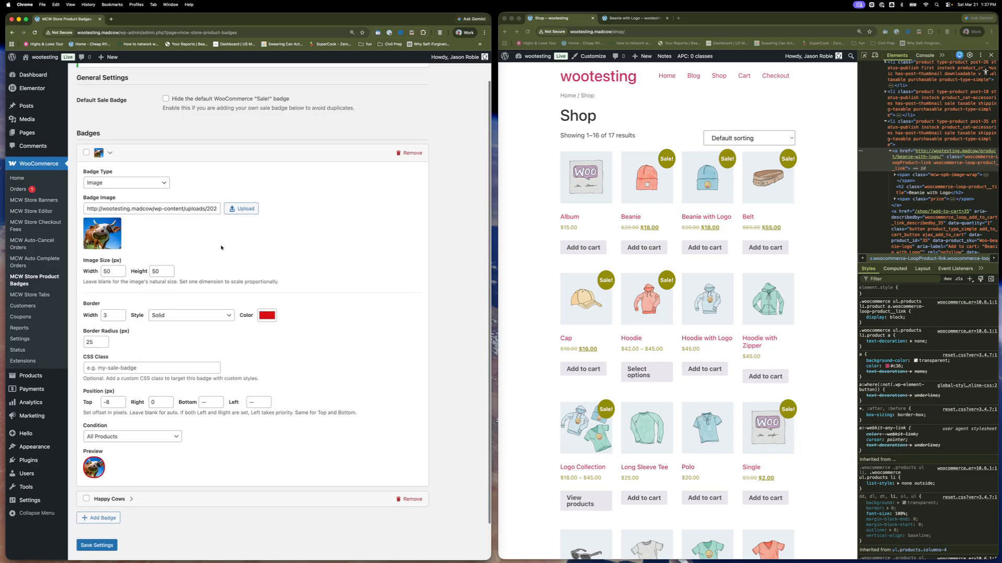
click(130, 183)
click(129, 175)
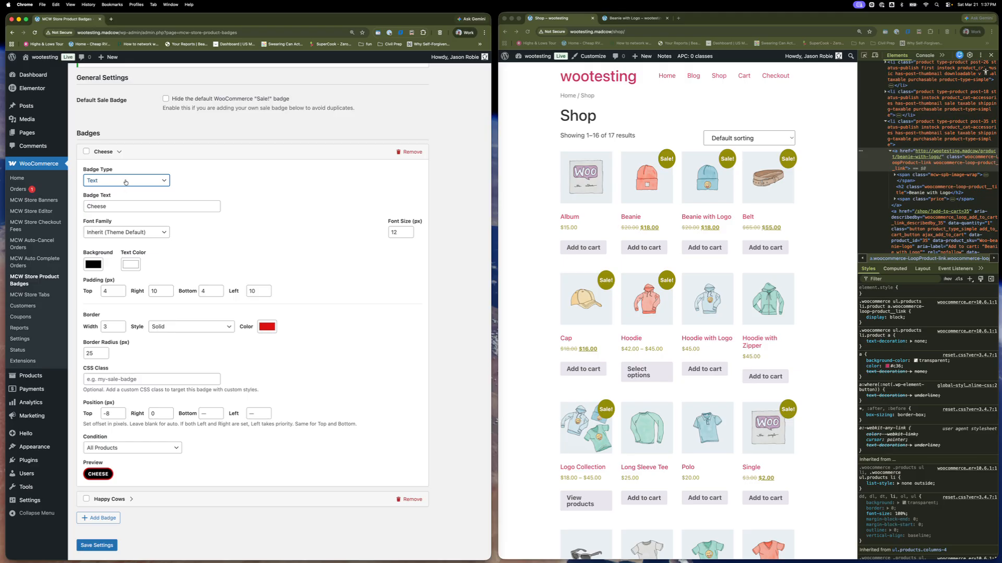
click(128, 181)
click(119, 191)
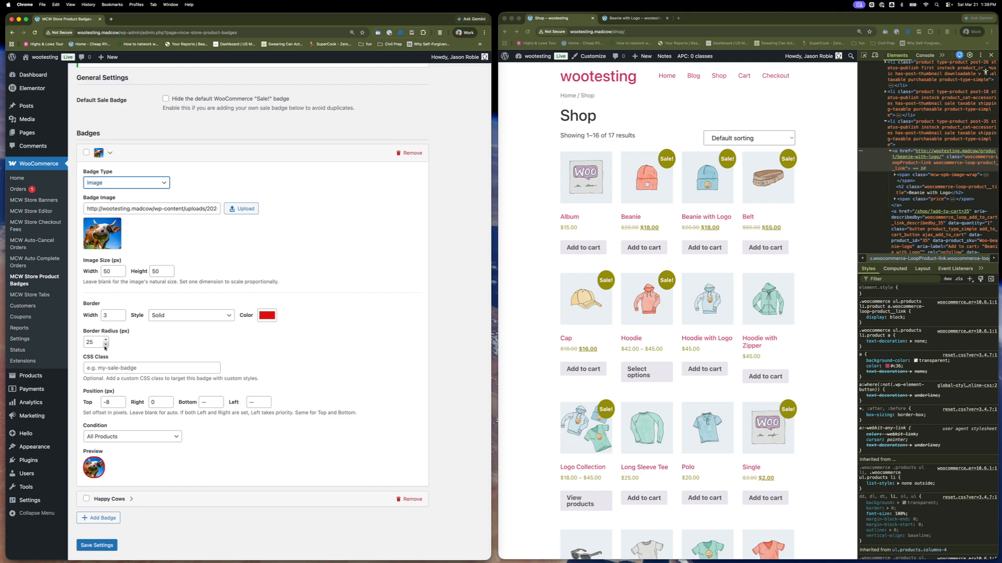
click(151, 369)
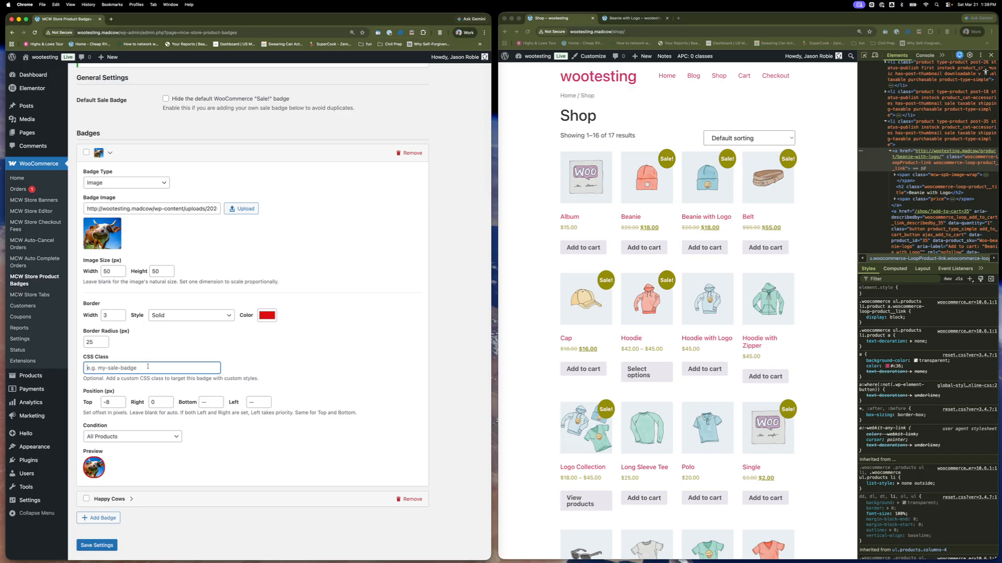
click(113, 437)
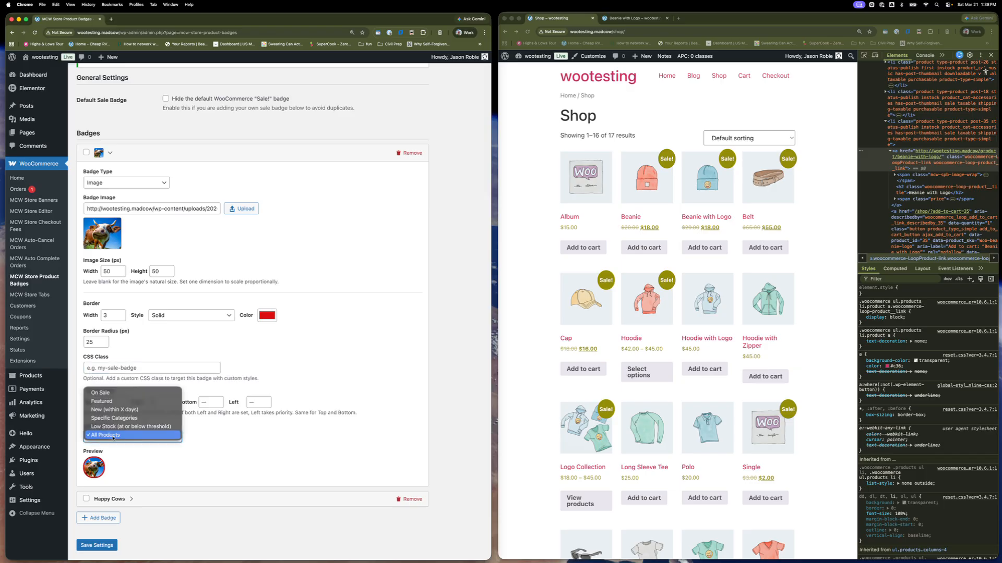
click(141, 437)
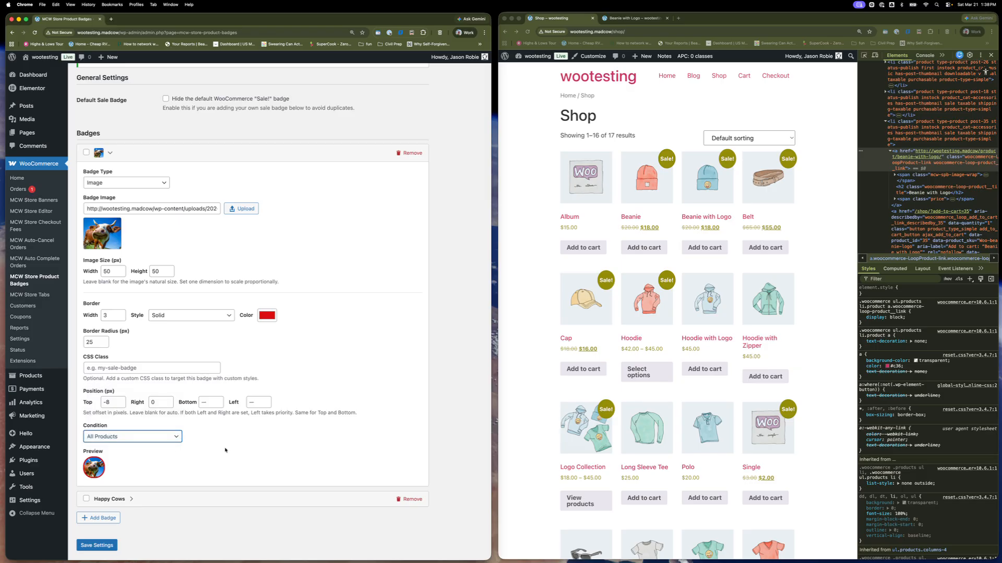
click(125, 182)
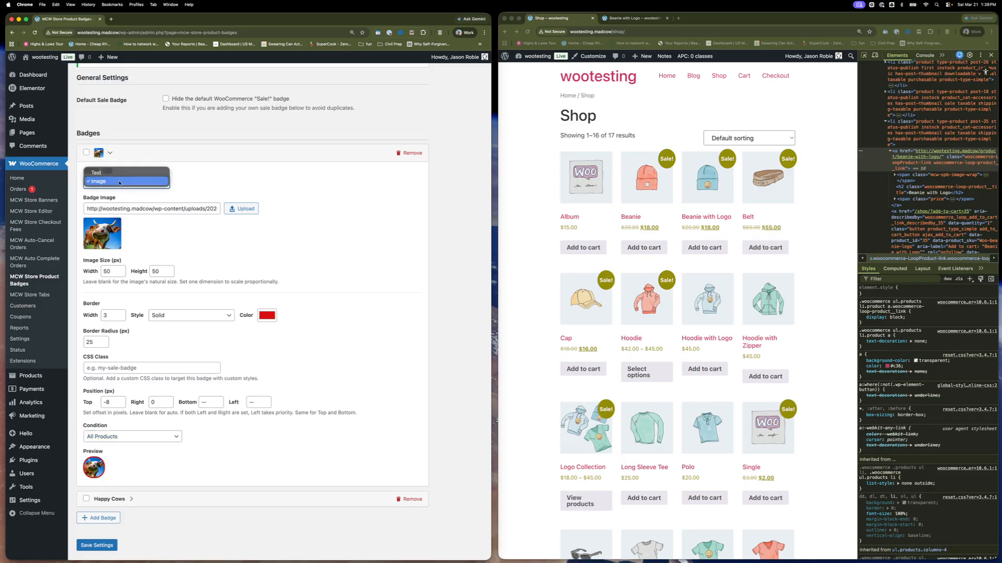
click(126, 174)
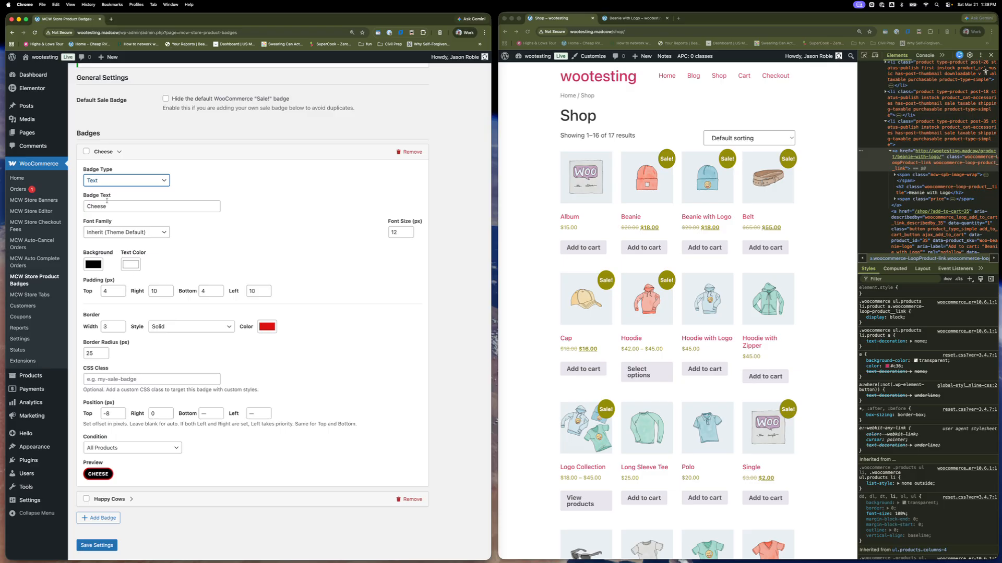
click(113, 181)
click(112, 188)
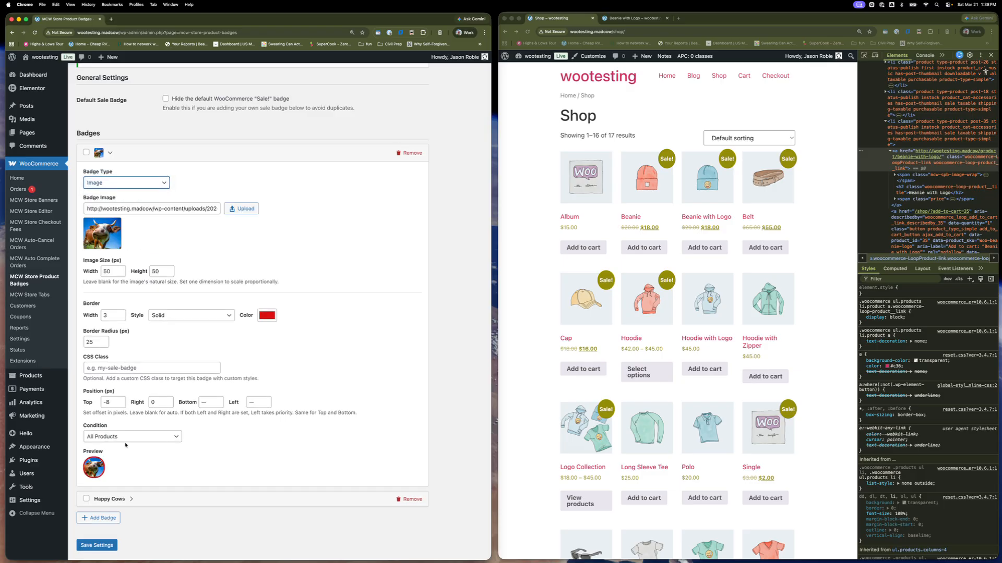
Expand the Happy Cows badge and review its text, styling, position and condition settings.
scroll(125, 339, down, 2)
click(132, 458)
scroll(132, 460, down, 10)
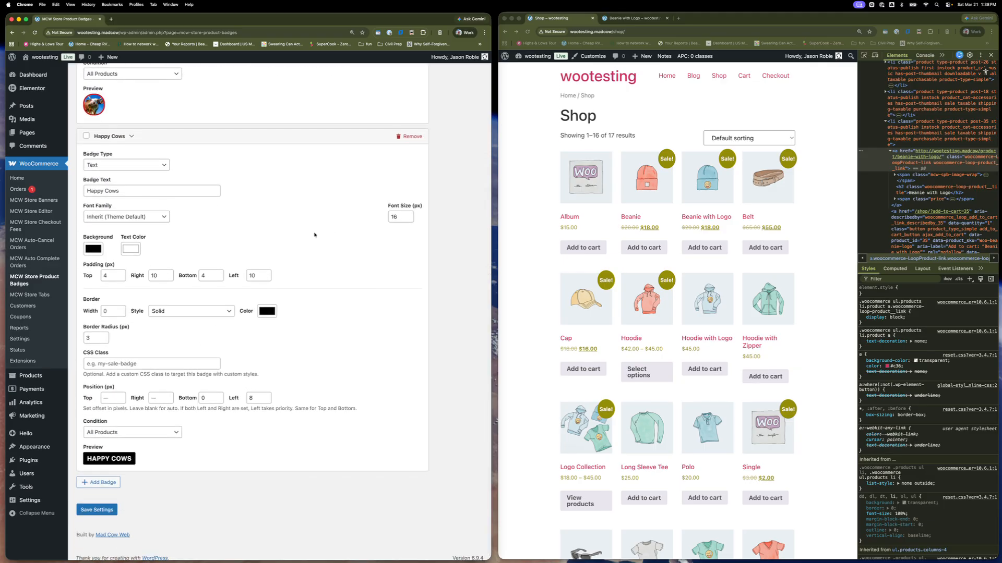
scroll(172, 339, down, 1)
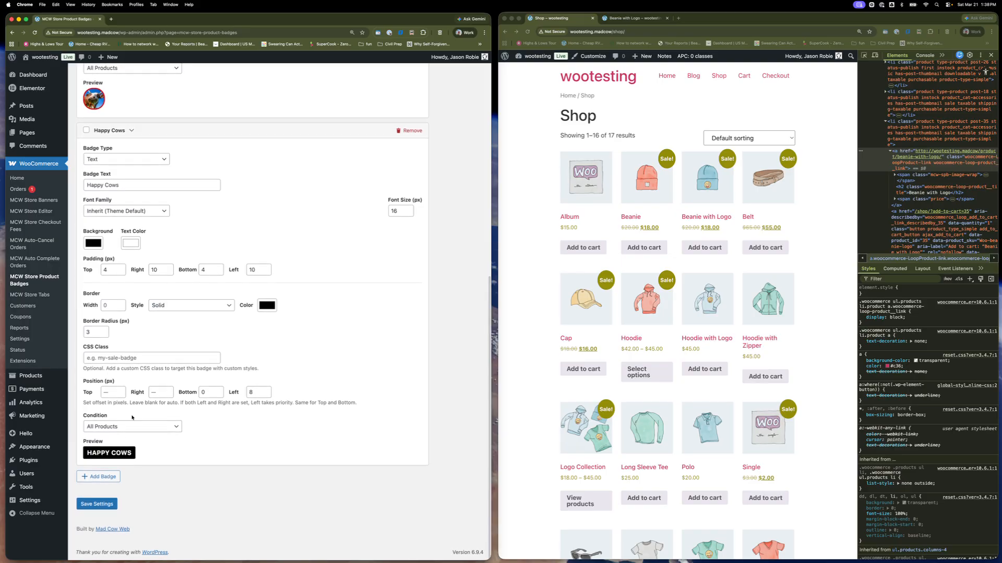
scroll(147, 373, up, 9)
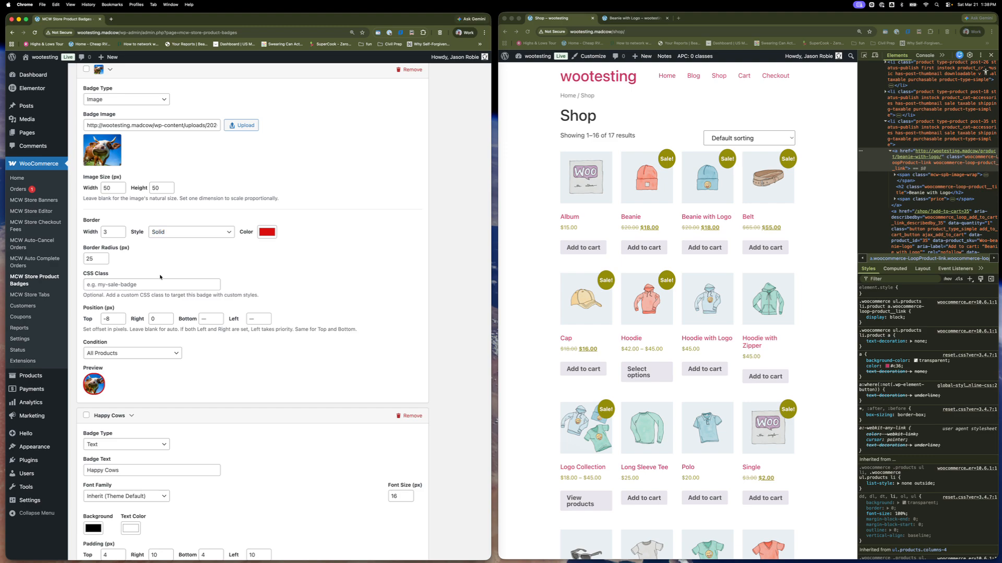
Assign the CSS class my-neato-class to the image badge and collapse the Happy Cows badge settings.
click(143, 285)
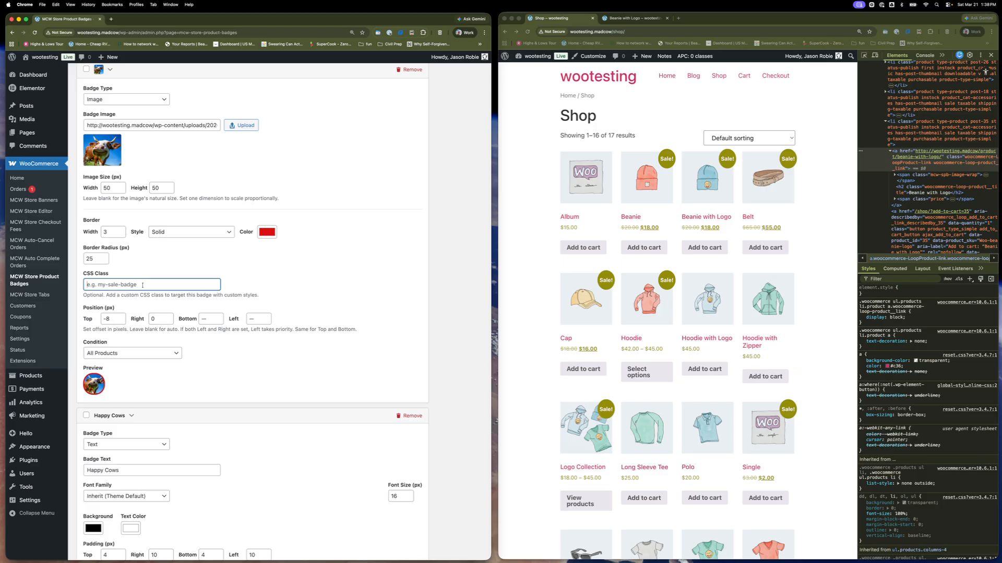
text(my-neato-class)
click(131, 416)
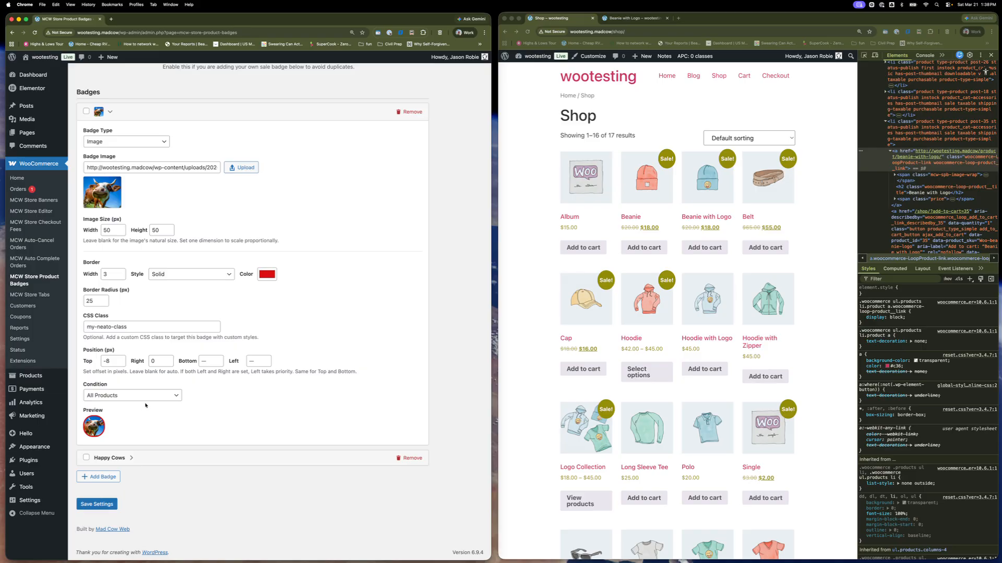
Enable the image badge and save the settings, checking it on the reloaded shop page.
scroll(187, 252, up, 2)
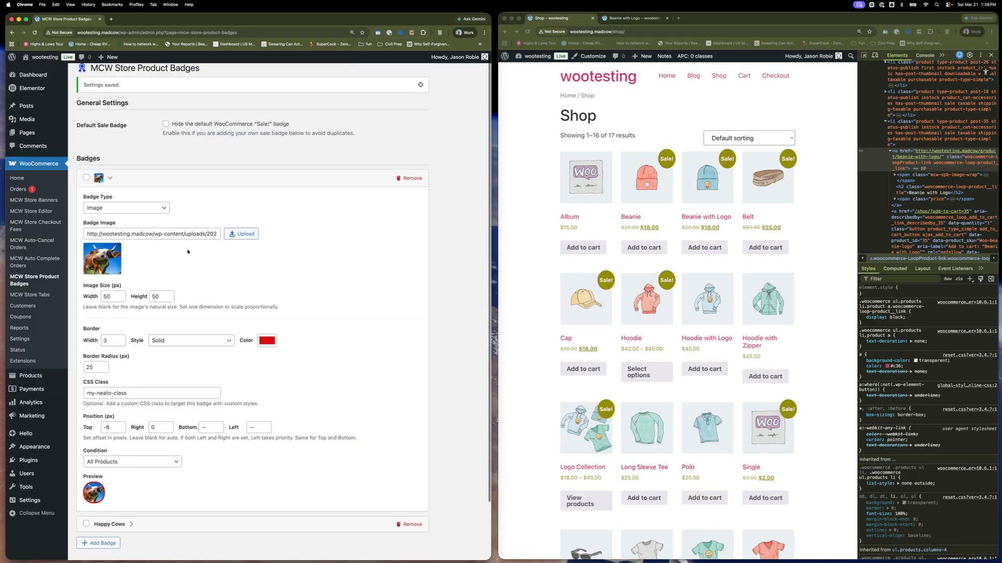
drag(296, 124, 173, 127)
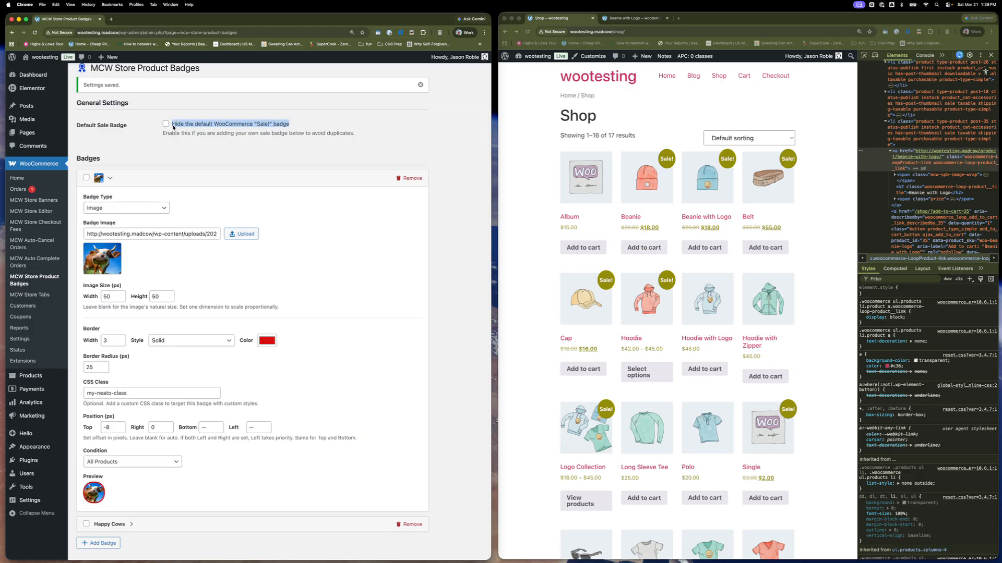
click(86, 177)
scroll(106, 556, down, 1)
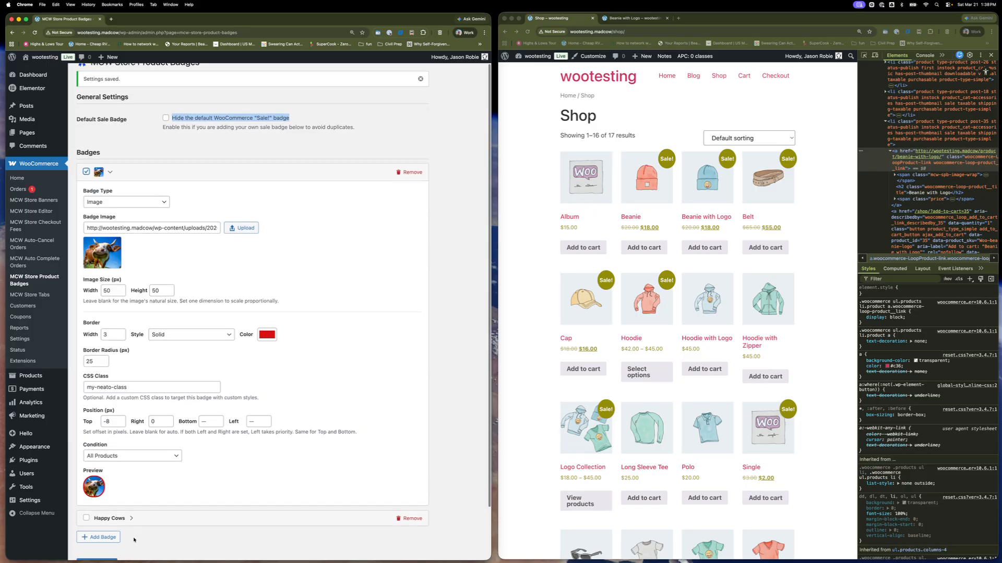
click(98, 539)
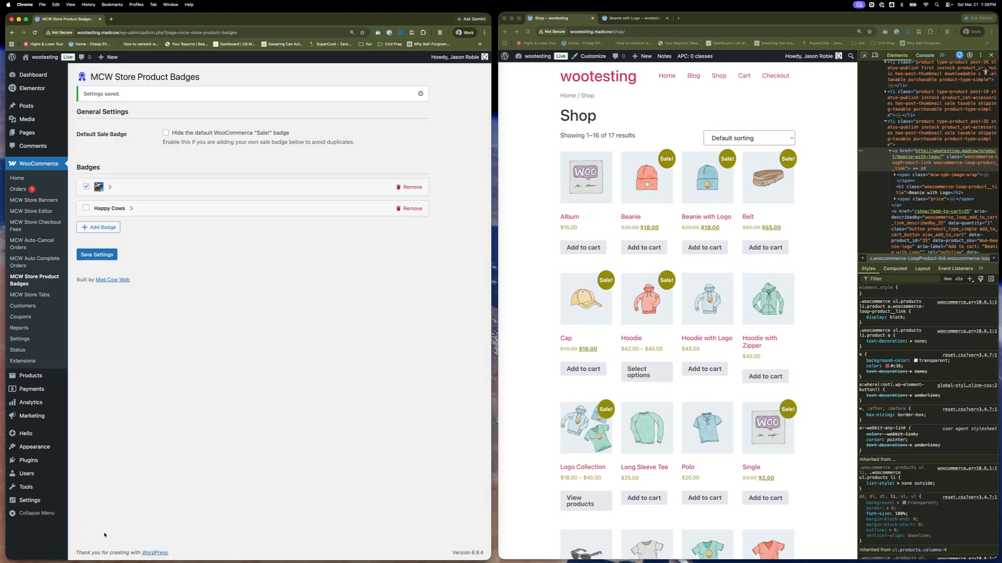
click(505, 251)
key(super+r)
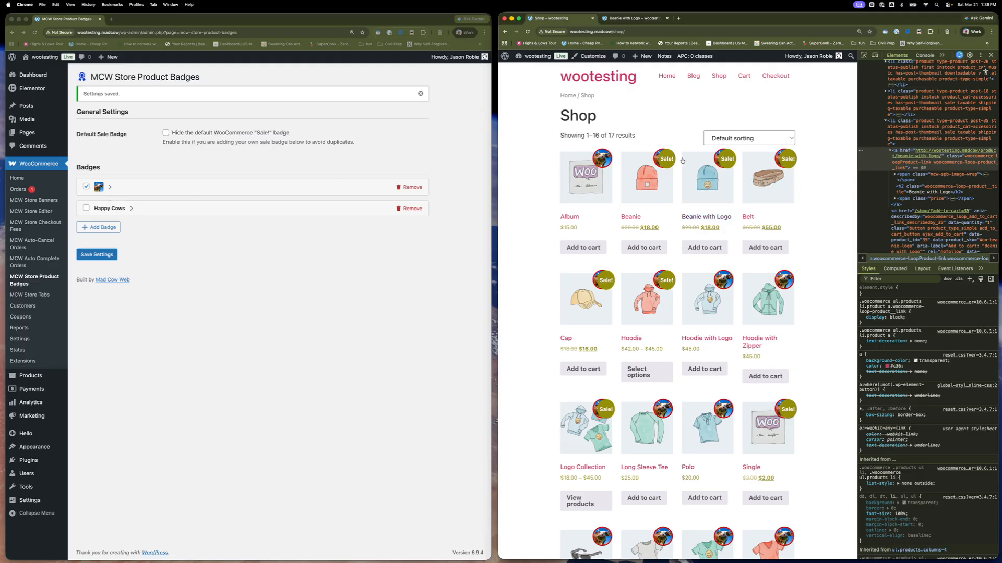
Inspect the Album product's image badge in the developer tools, widening the inspector and enlarging its text.
right_click(604, 160)
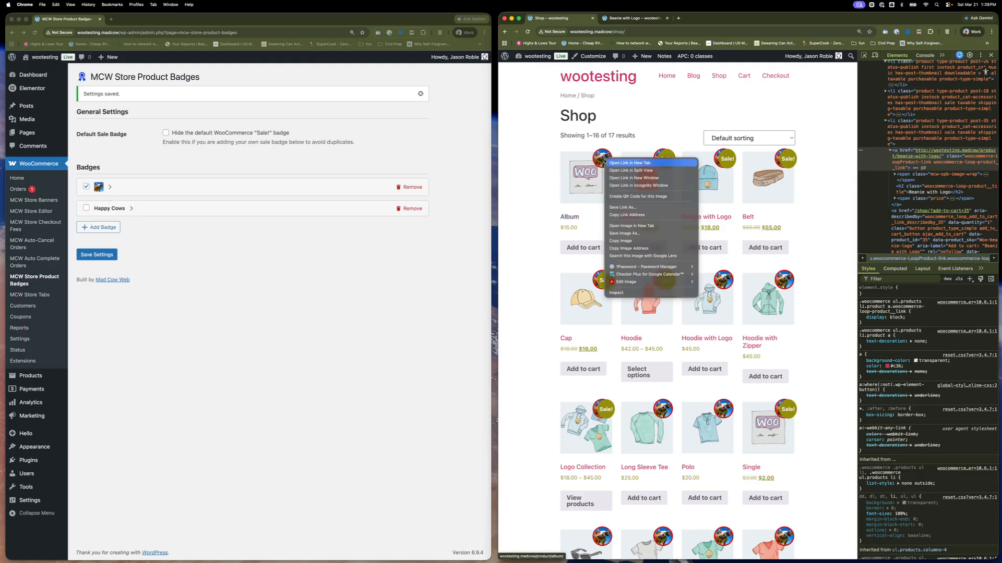
click(618, 293)
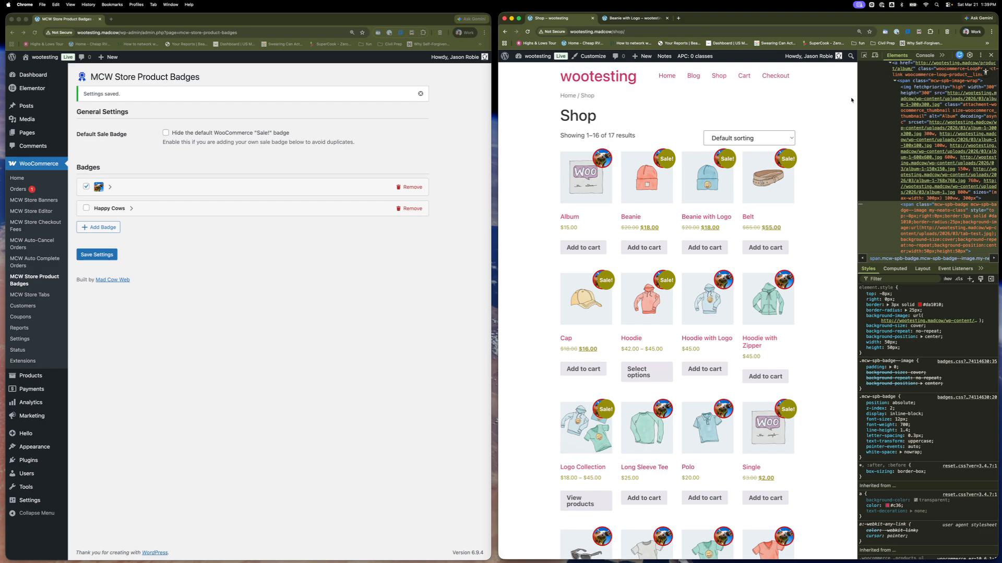
drag(857, 99, 625, 136)
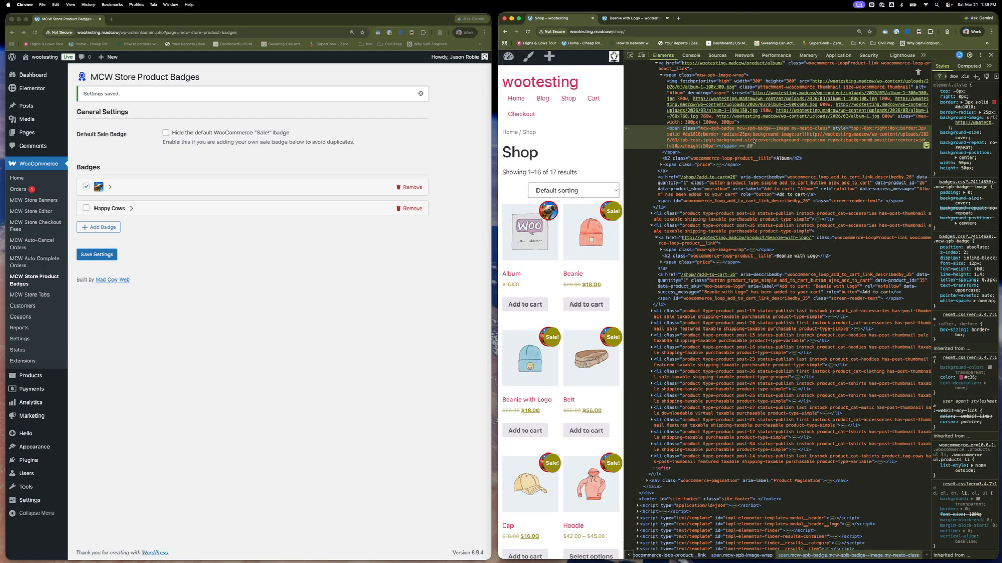
key(super+plus)
key(super+plus)
key(super+plus)
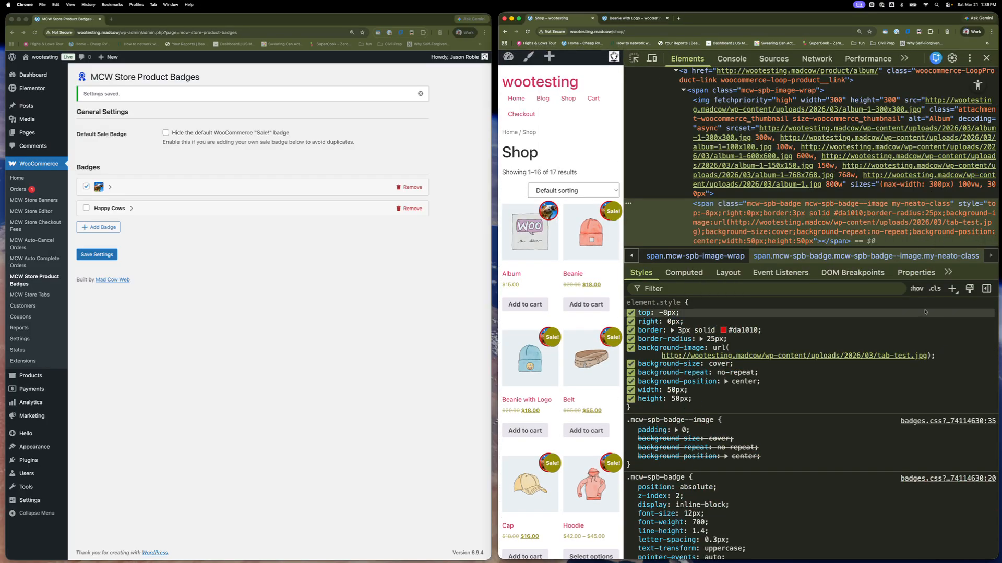
Highlight my-neato-class in the image badge's class attribute and close the developer tools.
double_click(915, 209)
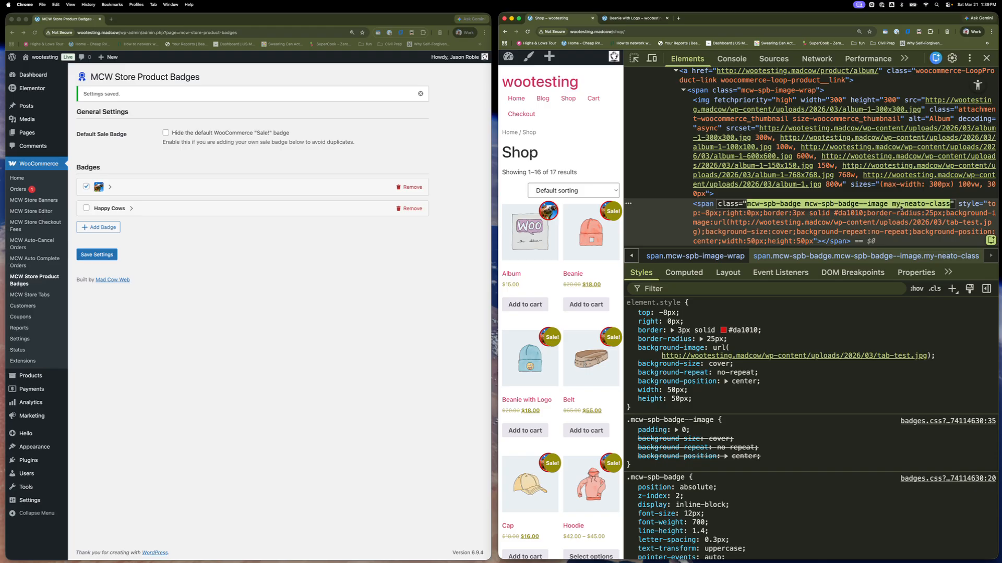
click(892, 205)
drag(892, 205, 917, 203)
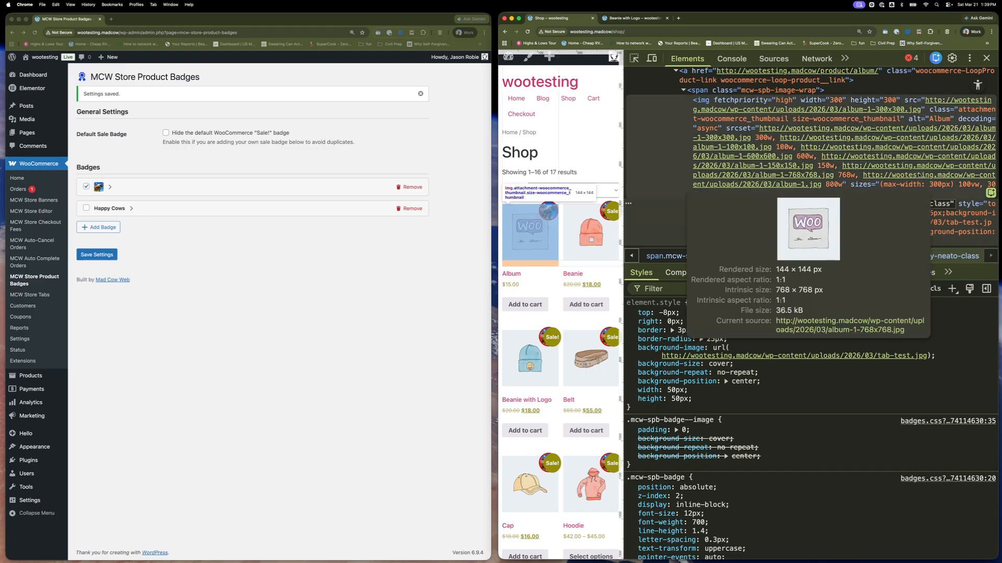
click(986, 58)
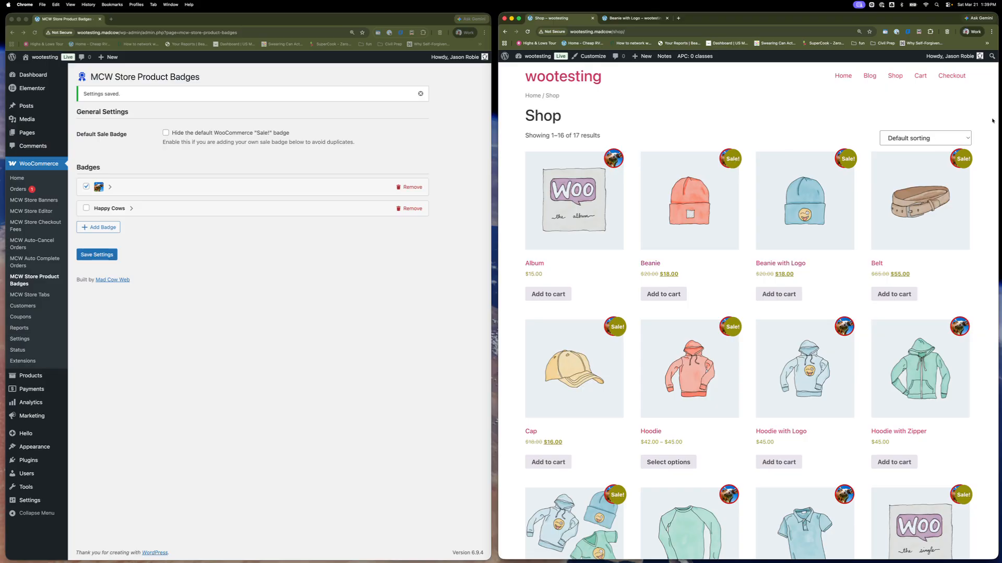
mouse_move(997, 111)
mouse_down()
mouse_move(873, 114)
mouse_move(993, 117)
mouse_up()
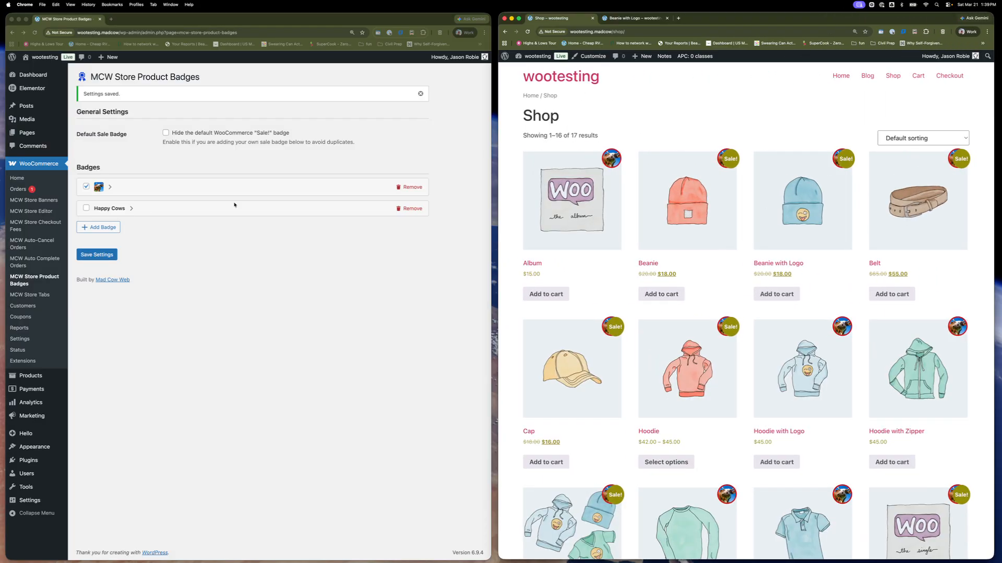
Enable the Happy Cows text badge and save the settings, checking it on the reloaded shop page.
click(124, 209)
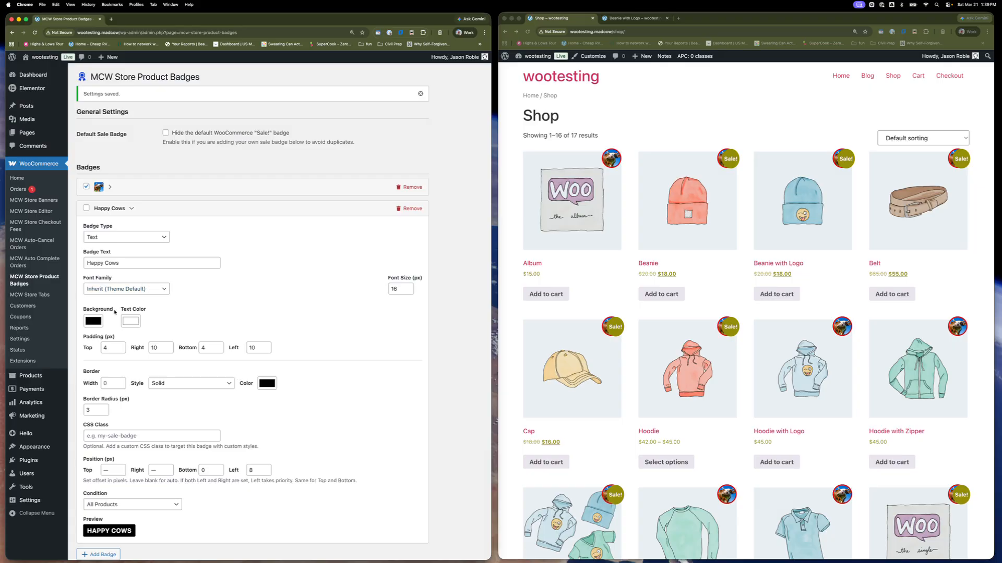
click(86, 208)
scroll(114, 546, down, 2)
click(98, 539)
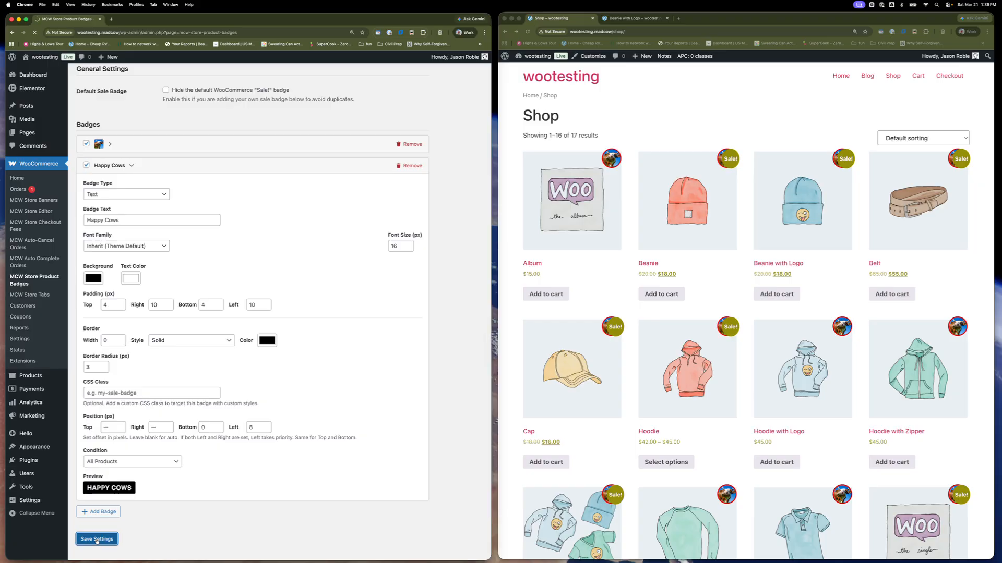
click(536, 147)
key(super+r)
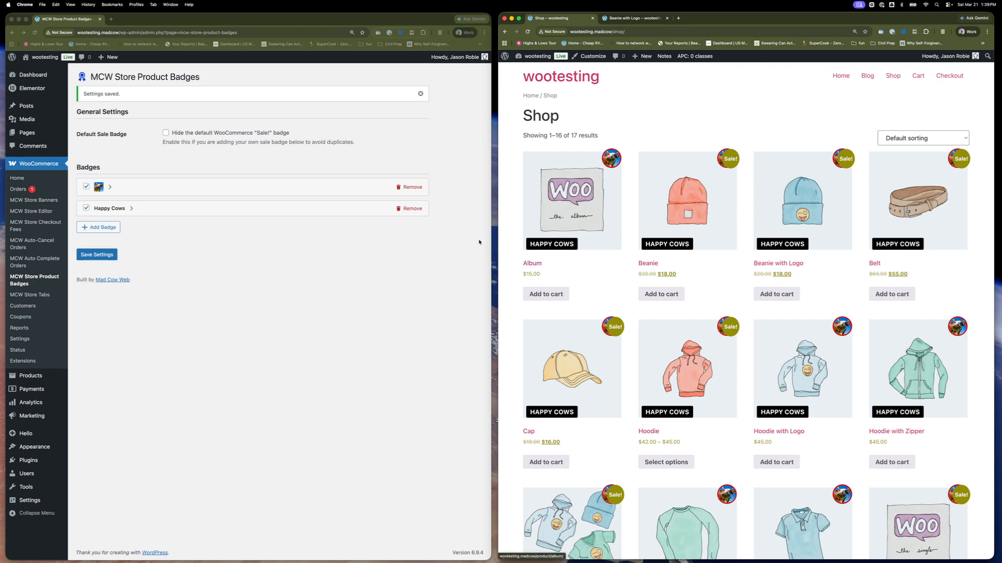
Change the Happy Cows badge's position offsets to place it at the product images' top-left corner, save, and check the shop page.
click(132, 209)
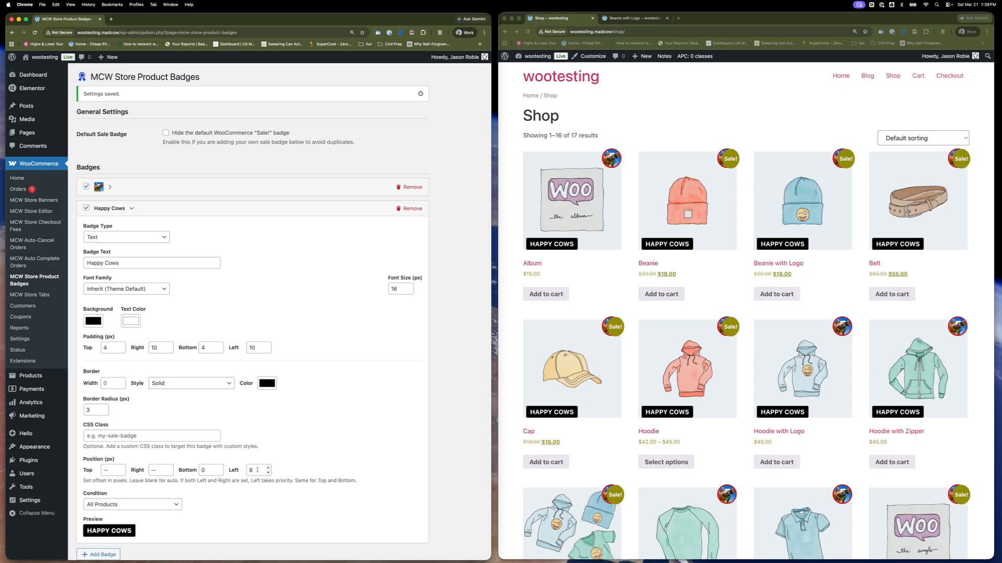
click(241, 472)
key(BackSpace)
click(106, 470)
scroll(102, 547, down, 2)
click(99, 540)
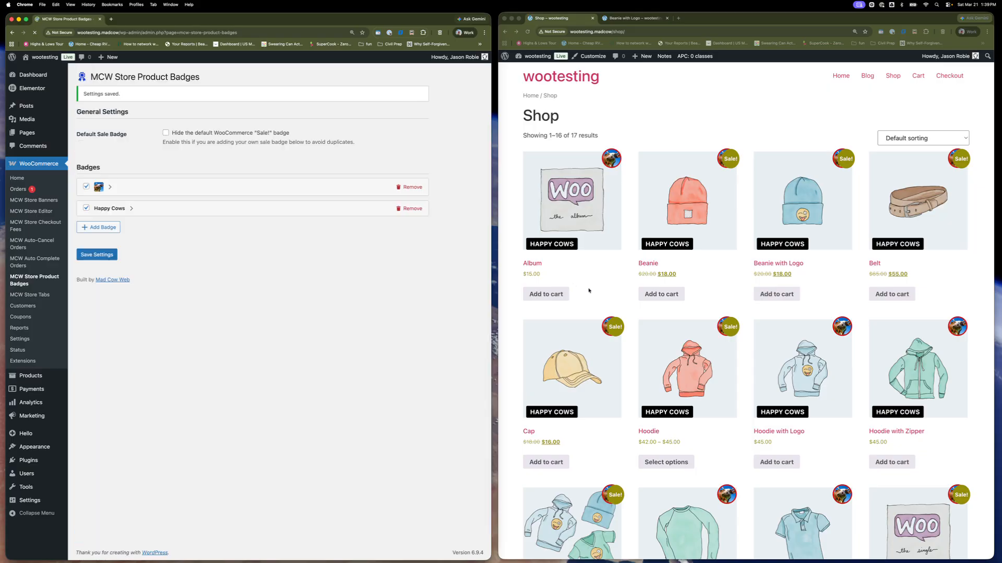
click(512, 277)
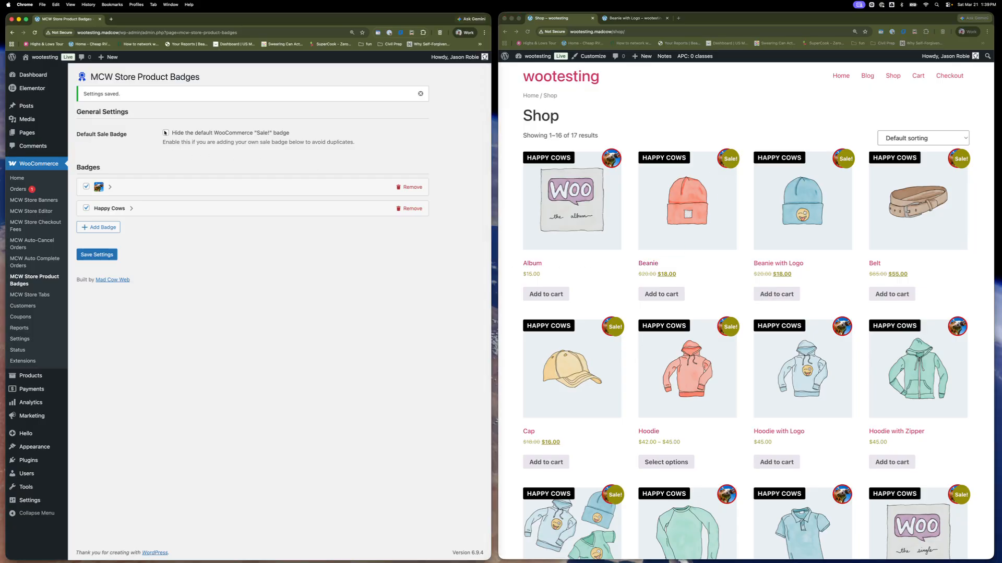
Hide the default WooCommerce "Sale!" badge and save the settings, checking the reloaded shop page.
click(165, 133)
click(99, 255)
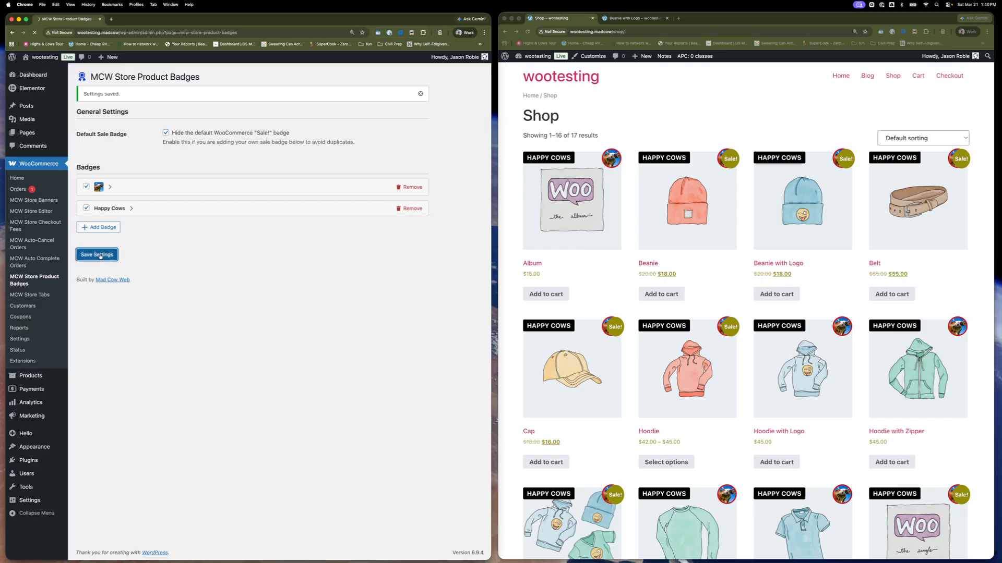
click(513, 240)
key(super+r)
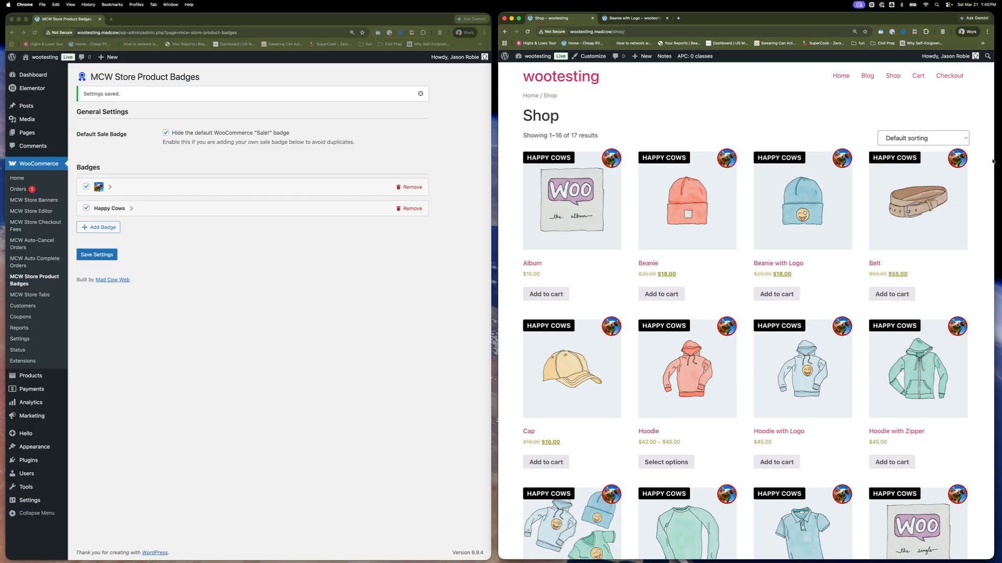
Clear the Happy Cows badge's top offset to place it at the product images' bottom, save, and check the shop page at narrower and wider widths.
drag(993, 161, 849, 180)
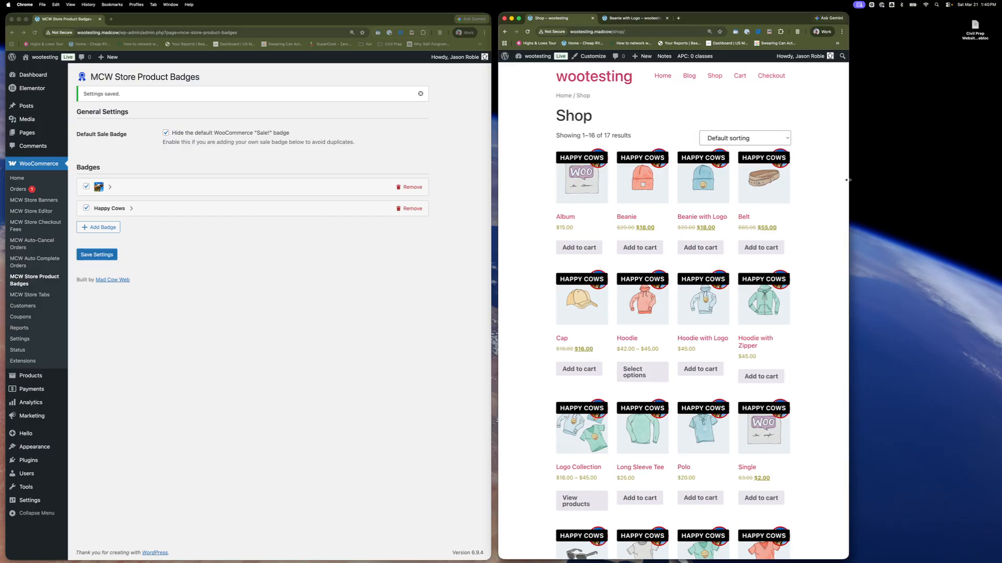
click(132, 210)
click(131, 210)
scroll(289, 292, down, 1)
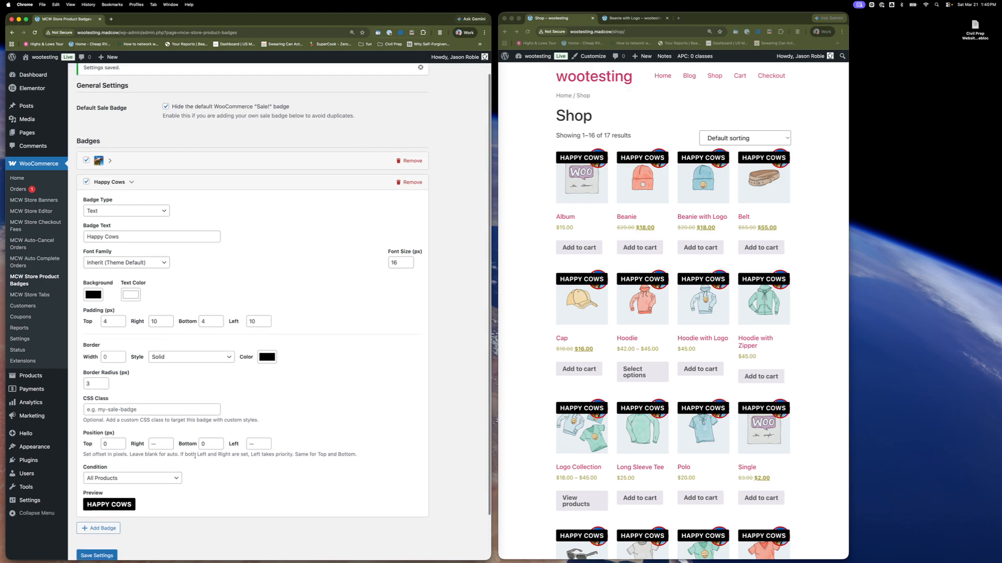
click(100, 445)
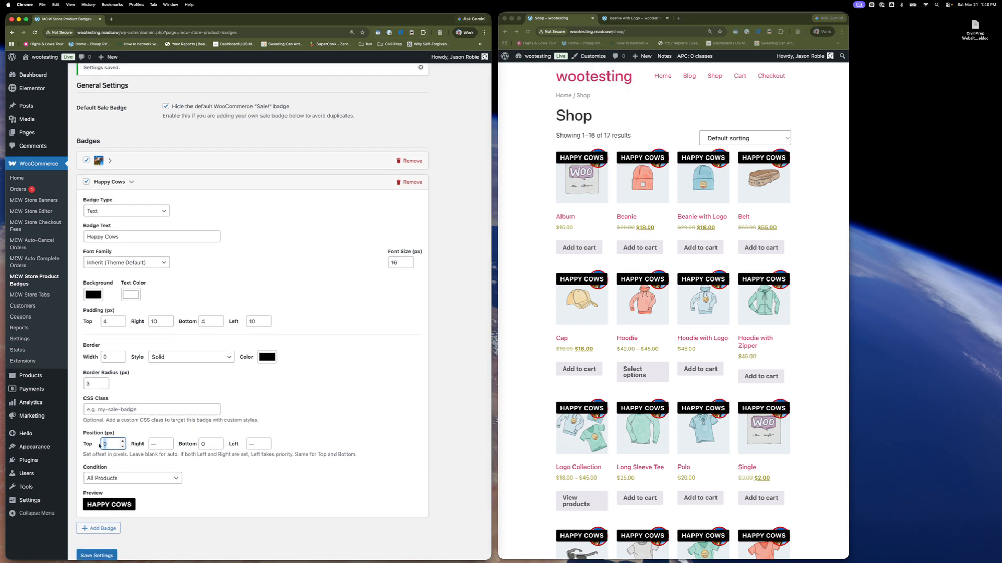
key(BackSpace)
click(209, 445)
click(99, 554)
click(528, 297)
key(super+r)
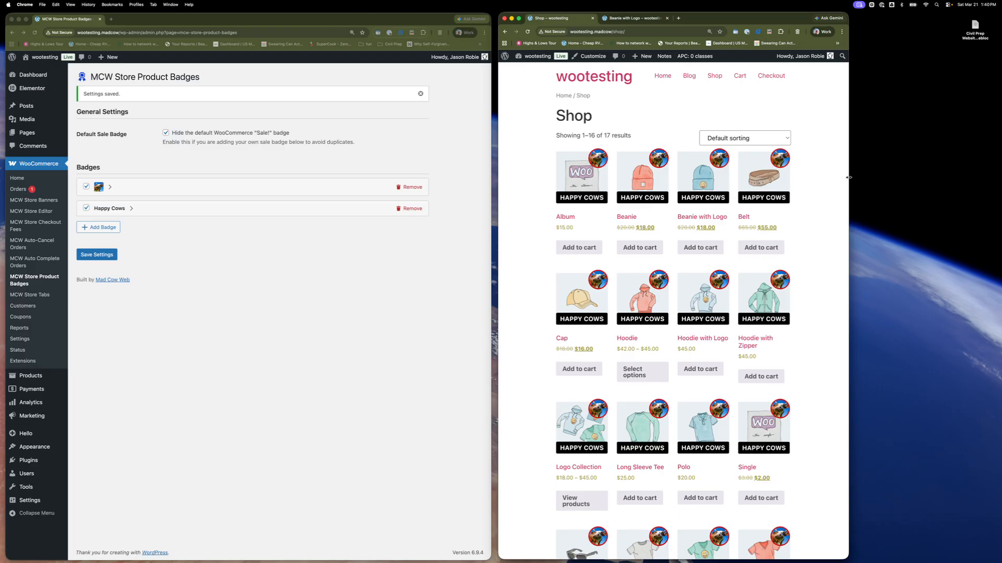
drag(849, 174, 963, 174)
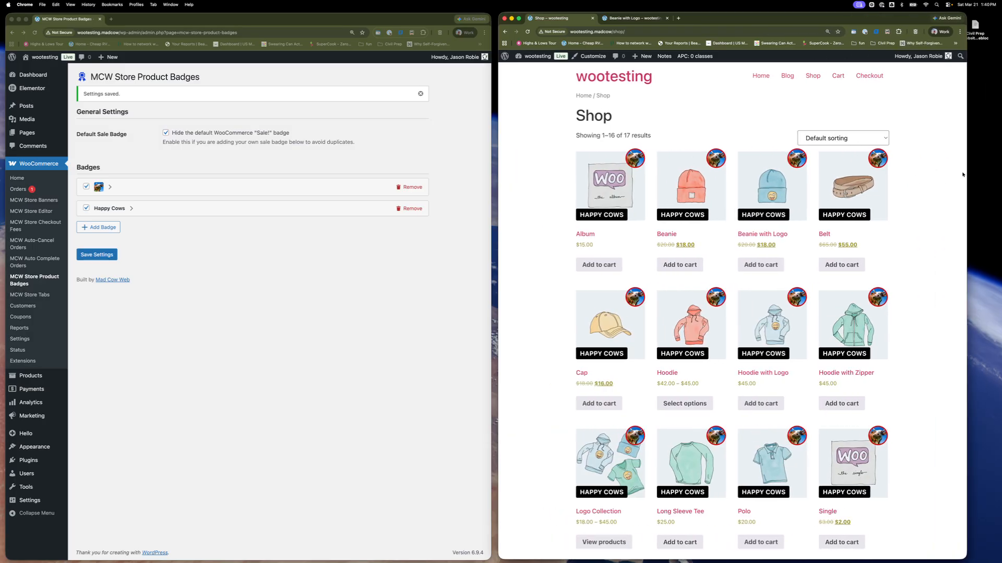
Inspect the Happy Cows badge on the Beanie product in the developer tools and briefly open its badge settings for comparison.
right_click(680, 215)
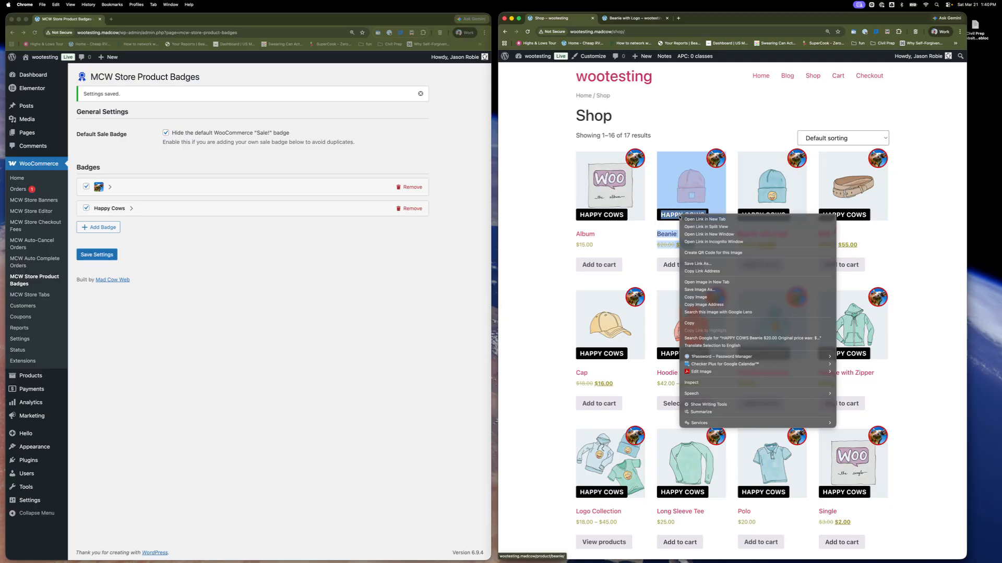
click(700, 381)
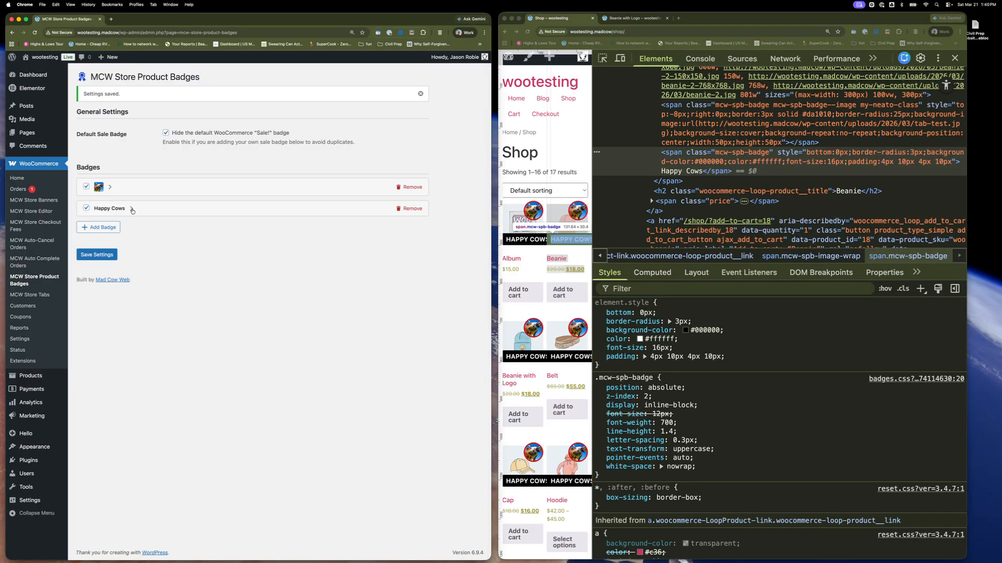
click(131, 209)
click(130, 209)
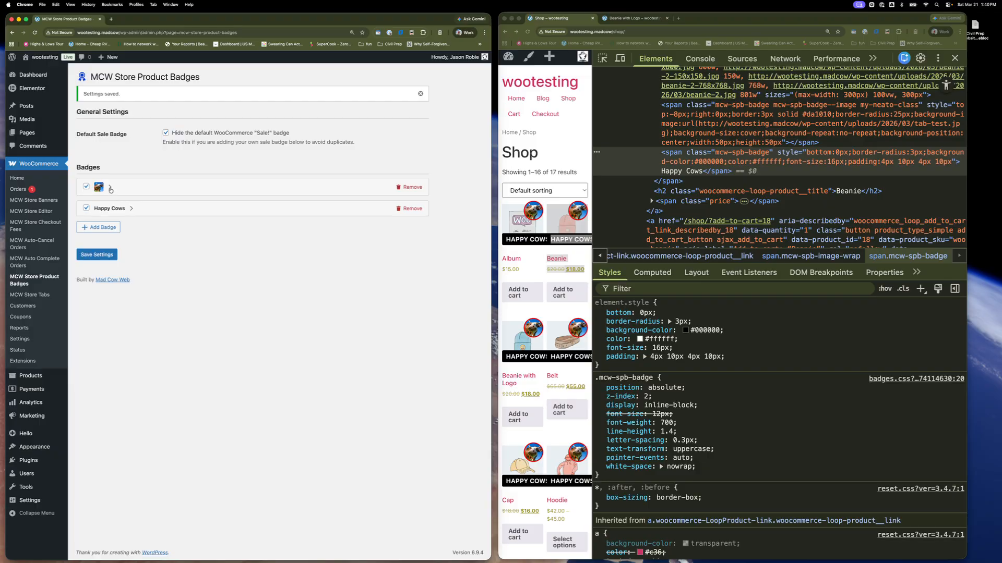
Expand the image badge's settings, compare its CSS class with its span's class attribute, and shrink the developer tools to widen the shop page.
click(111, 188)
click(712, 128)
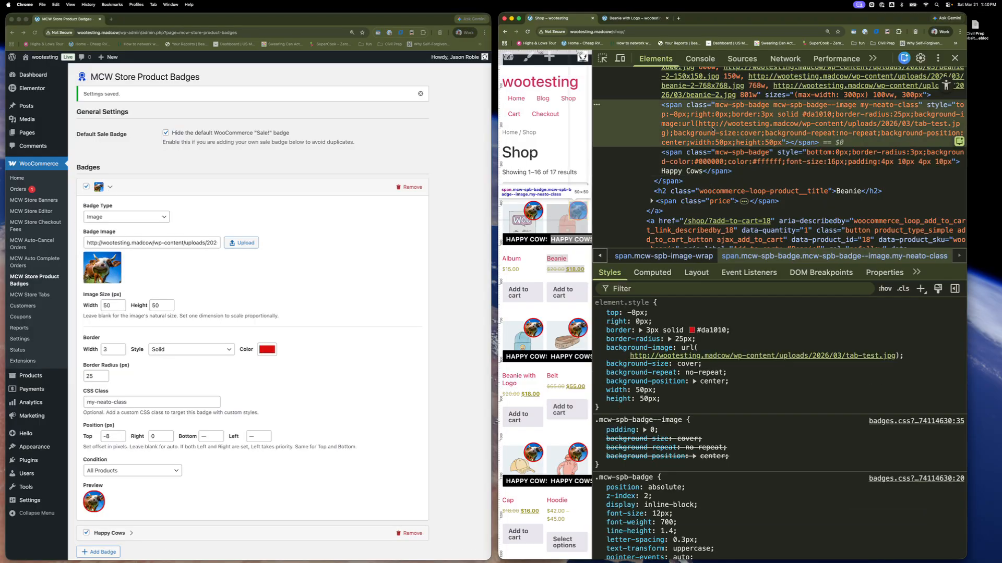
double_click(881, 105)
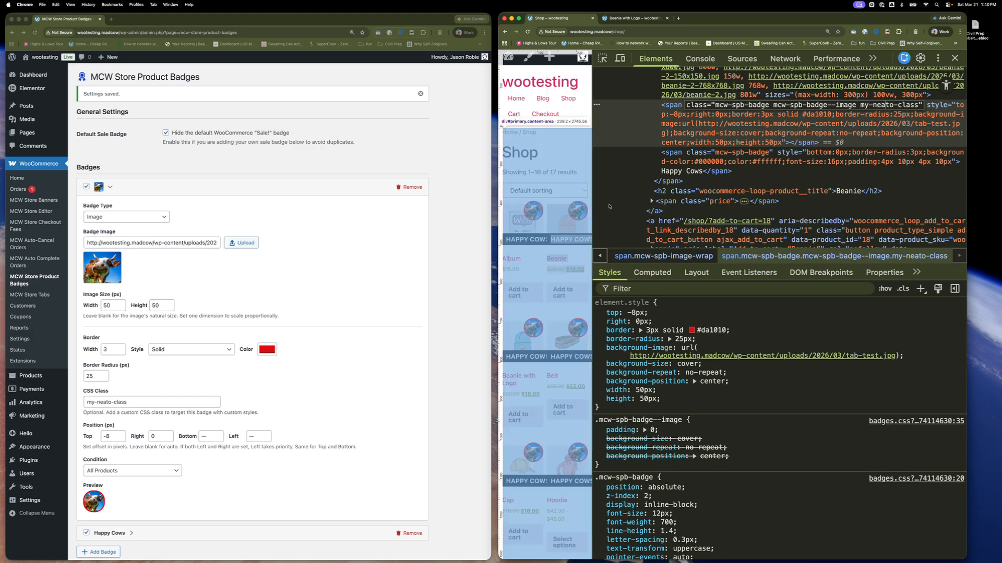
drag(593, 203, 826, 202)
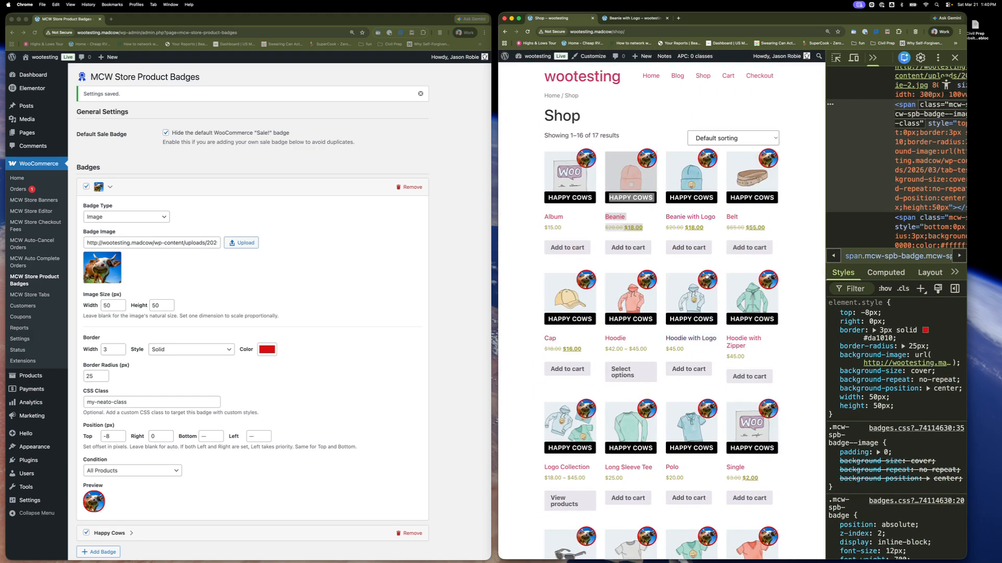
click(796, 237)
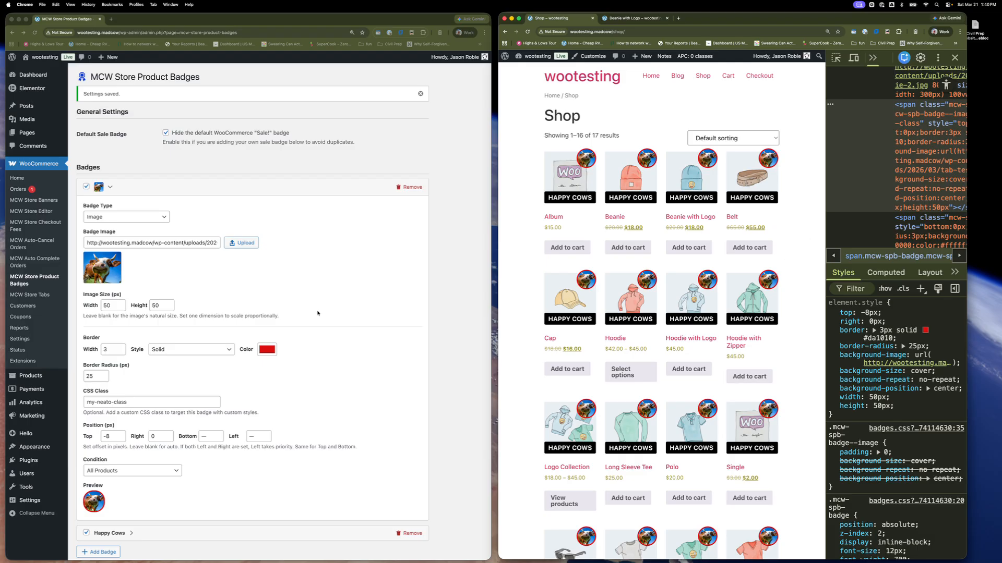
scroll(317, 313, down, 3)
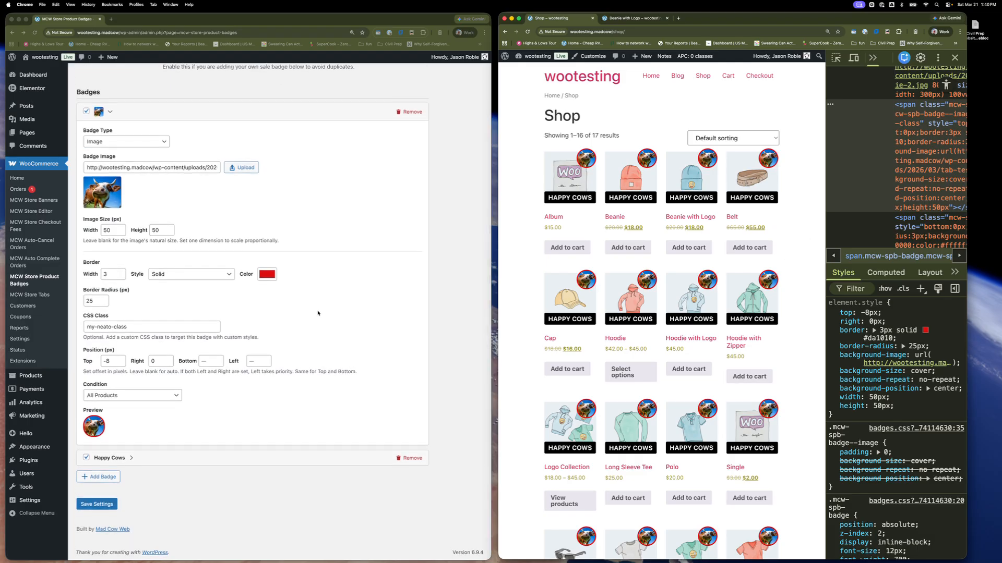